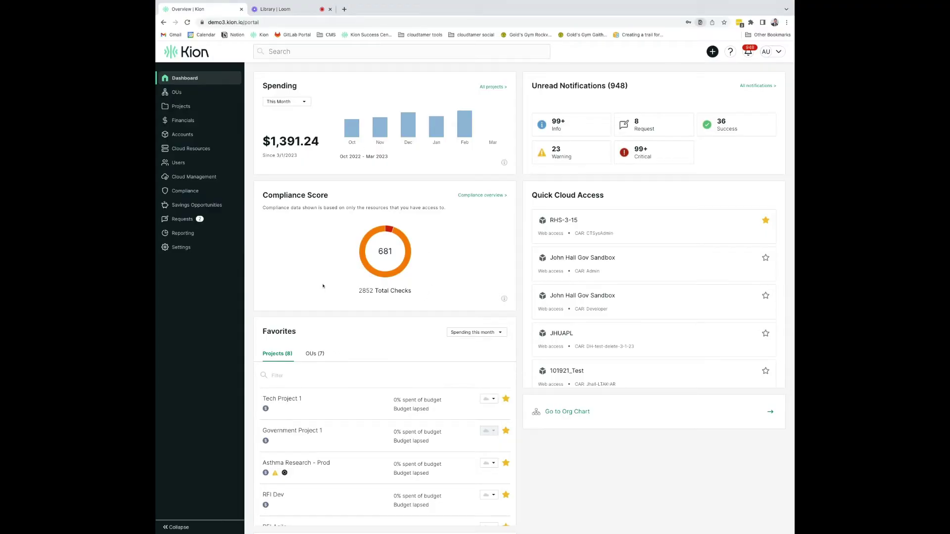
Go to System Settings and open App API Access under Application Settings
left_click(202, 256)
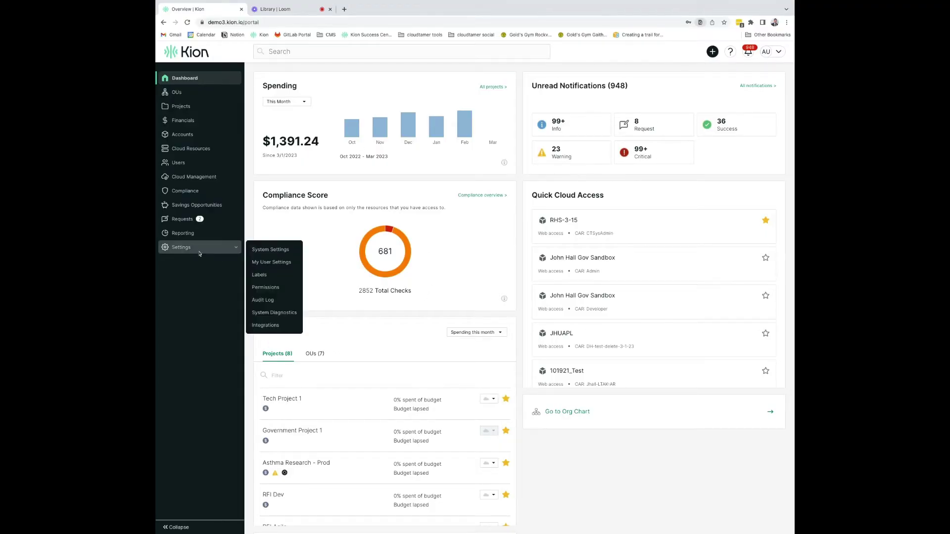
left_click(263, 251)
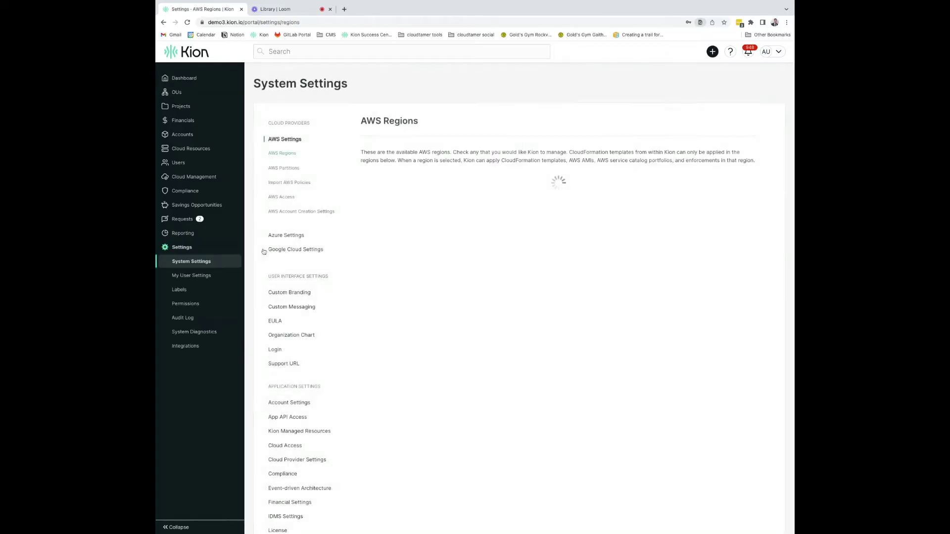
scroll(272, 307, "down", 3)
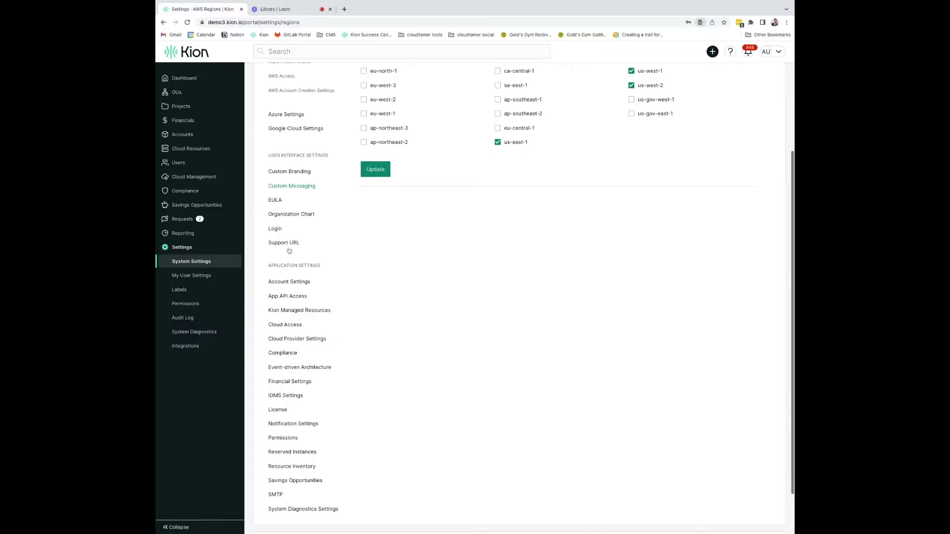
left_click(286, 296)
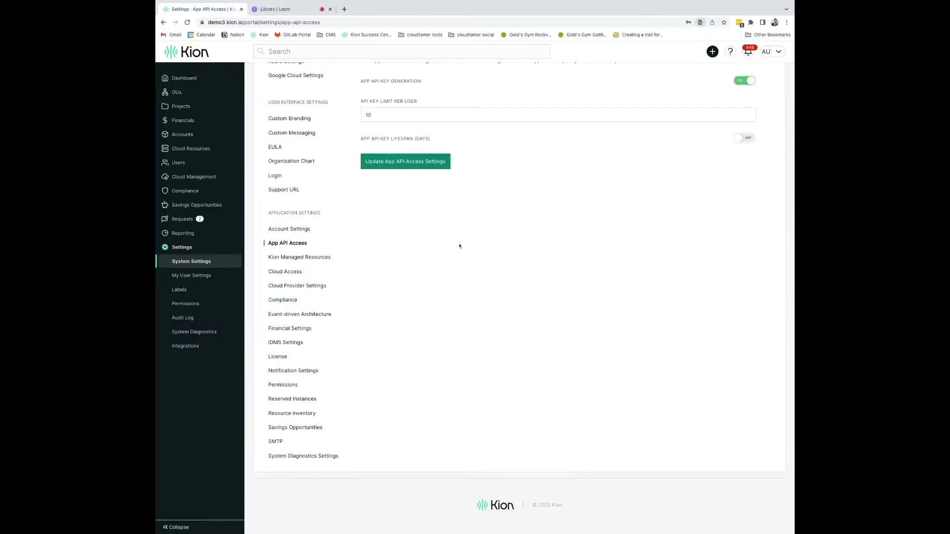
scroll(460, 246, "up", 2)
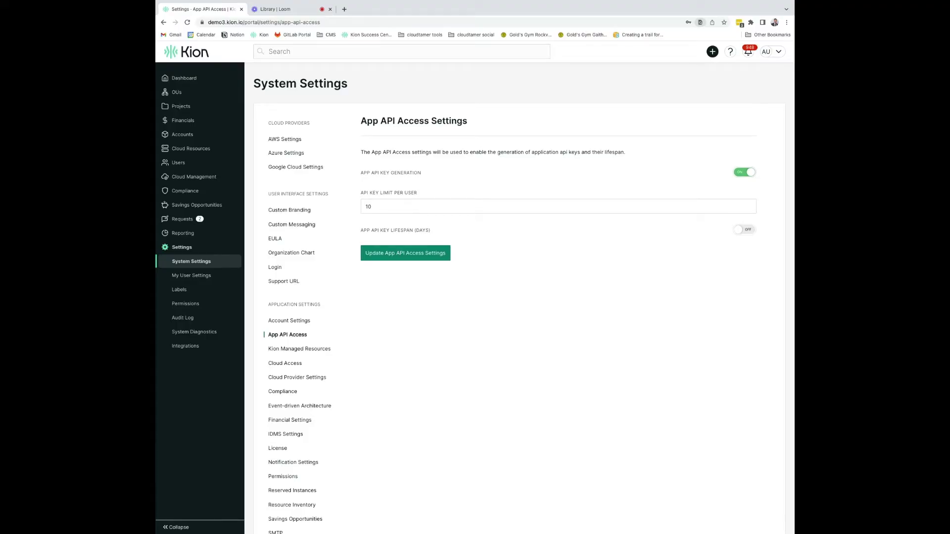
Enable a 14-day App API key lifespan, save the settings, and go to Permissions
left_click(743, 235)
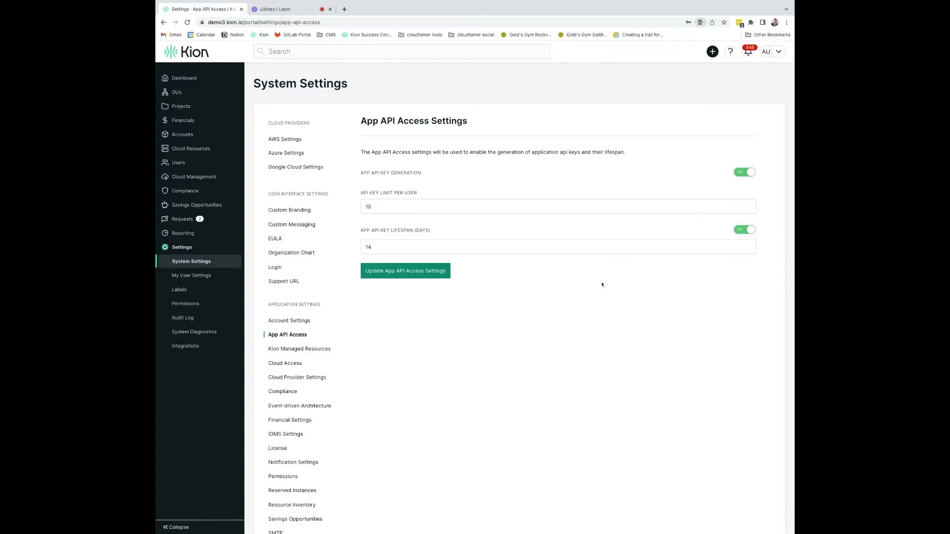
left_click(398, 274)
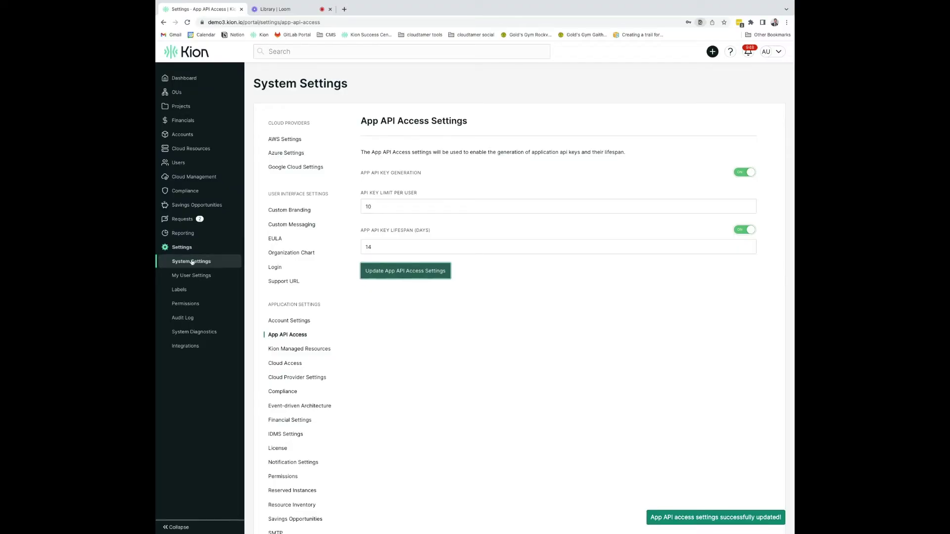
left_click(196, 304)
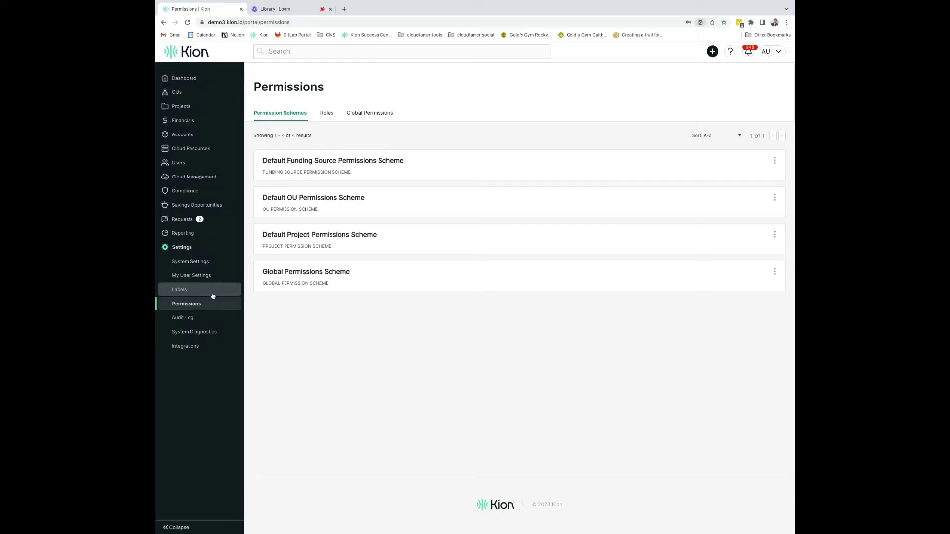
View the Global Permissions Scheme and search its page for 'API'
left_click(776, 273)
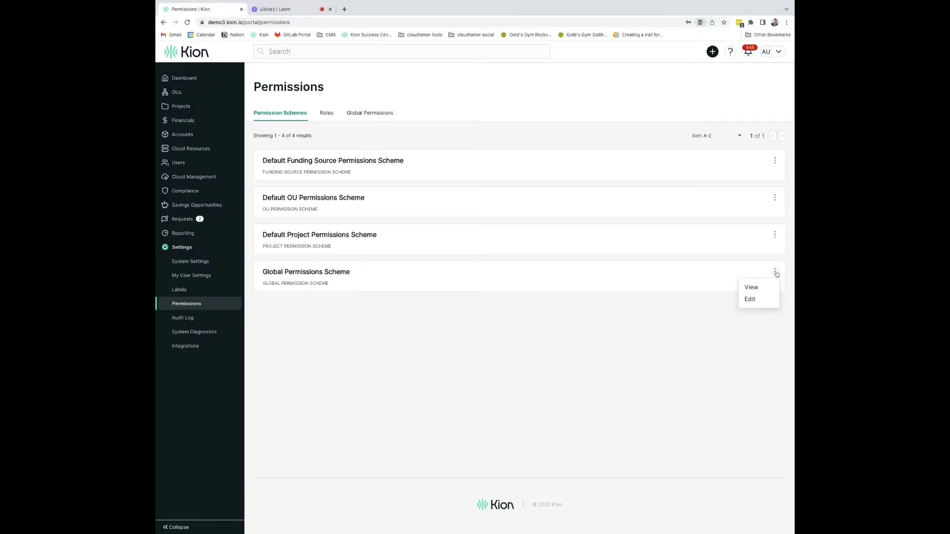
left_click(751, 288)
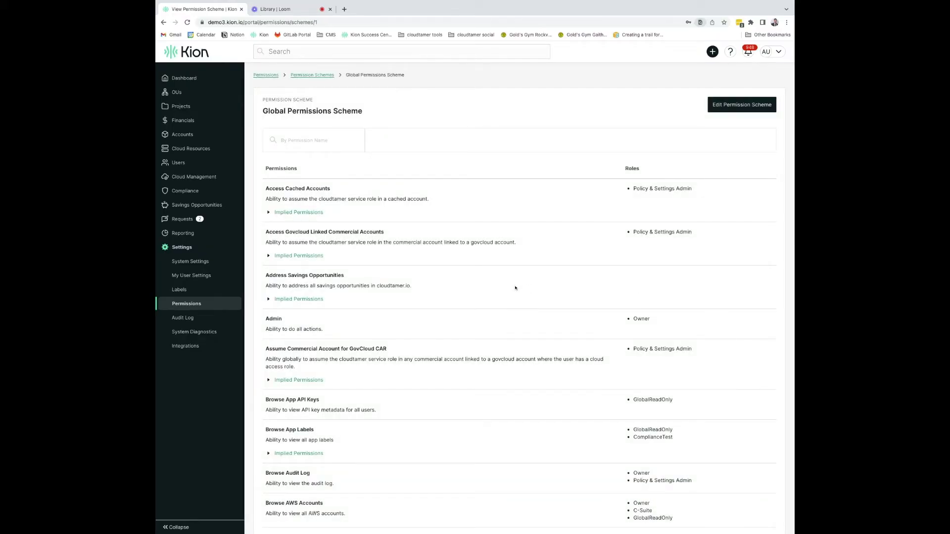
key("Return")
scroll(524, 299, "down", 2)
scroll(299, 287, "down", 2)
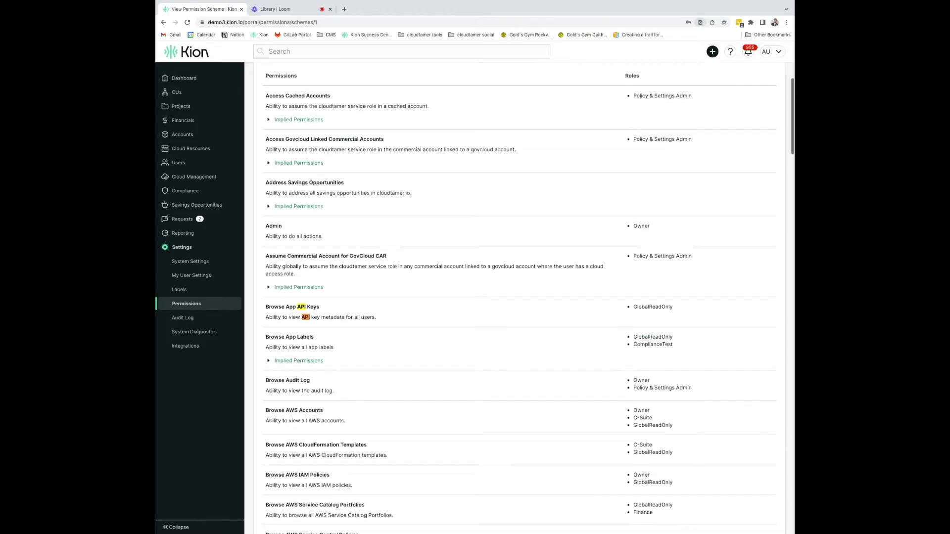
scroll(299, 287, "down", 1)
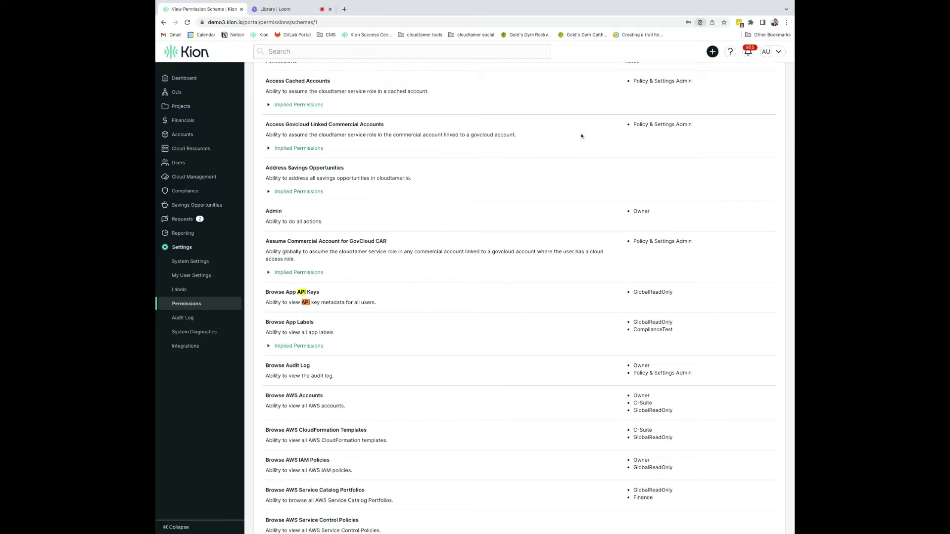
Step through the API matches and highlight Owner under Manage Own App API Keys
key("Return")
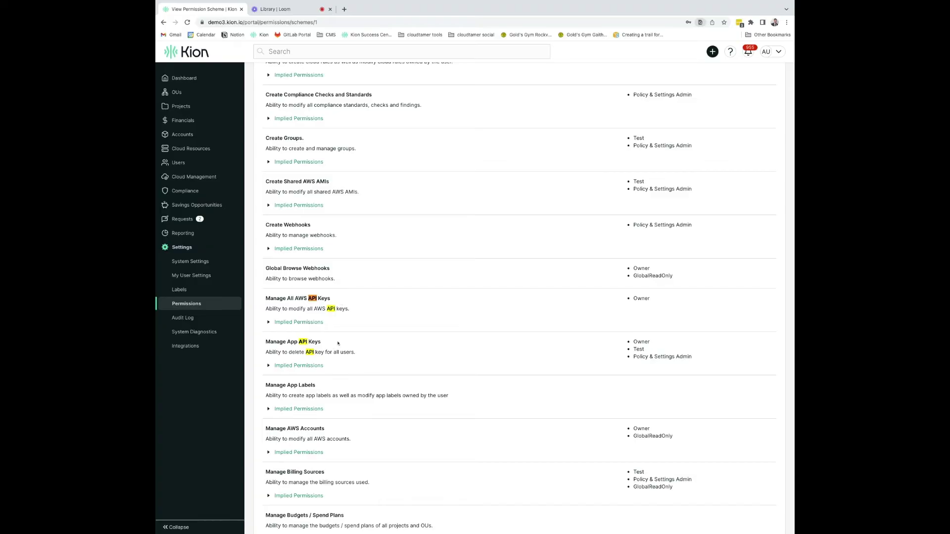
key("Return")
key("Return")
key("Return")
key("Return")
key("Return")
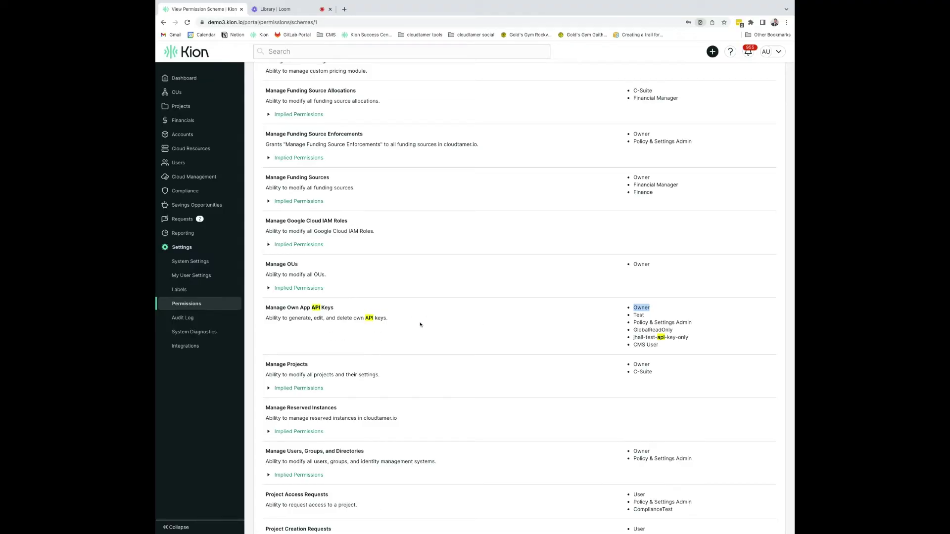
left_click(504, 323)
double_click(654, 309)
scroll(568, 188, "up", 20)
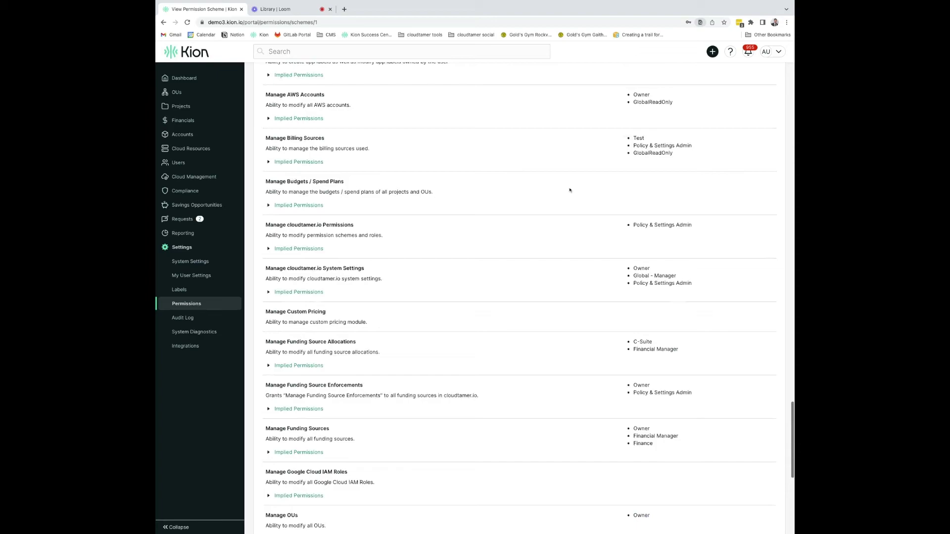
scroll(754, 100, "up", 1)
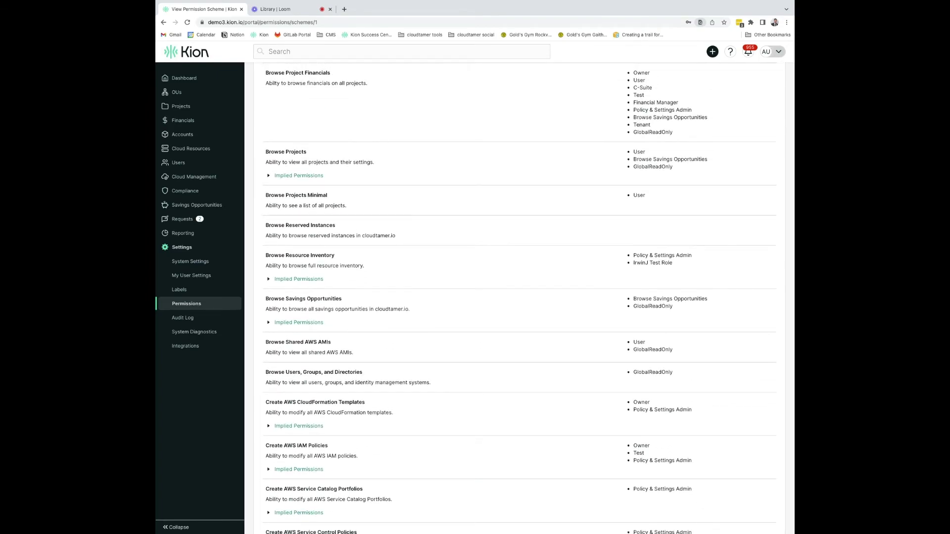
Add an app API key named 'Test API Key' and copy its generated value
left_click(772, 52)
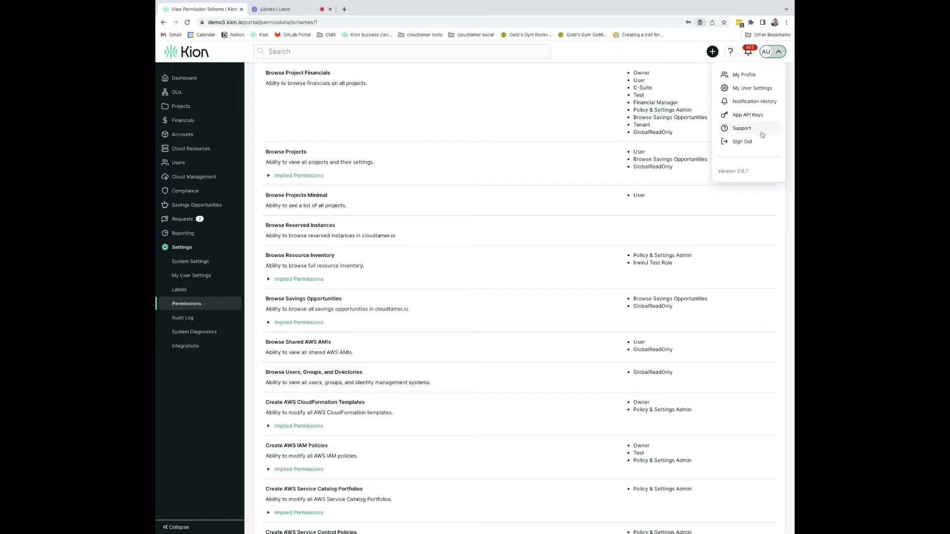
left_click(756, 116)
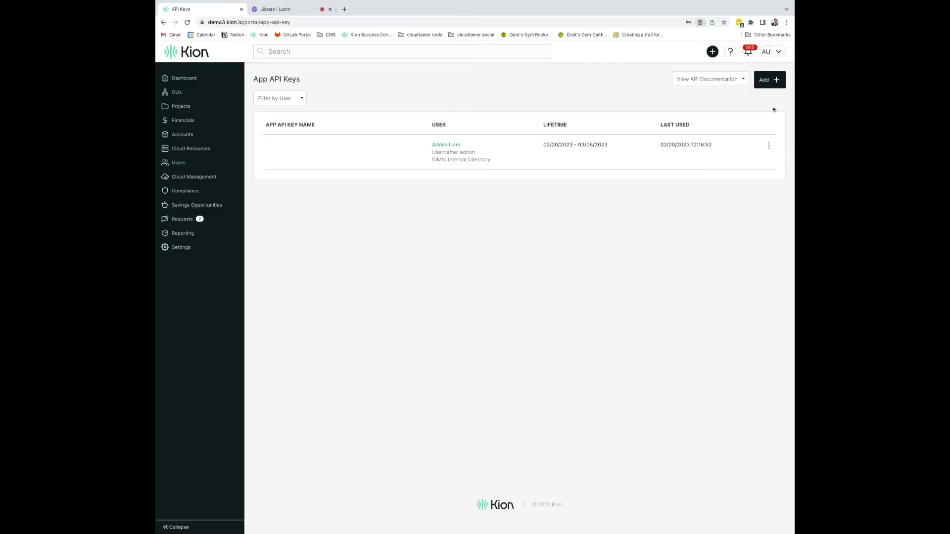
left_click(768, 79)
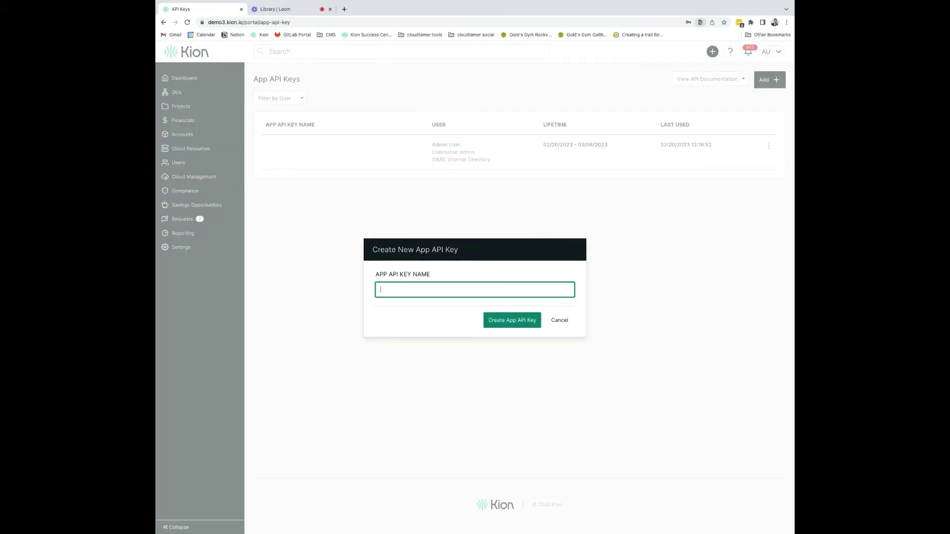
type("Test API Key")
left_click(521, 317)
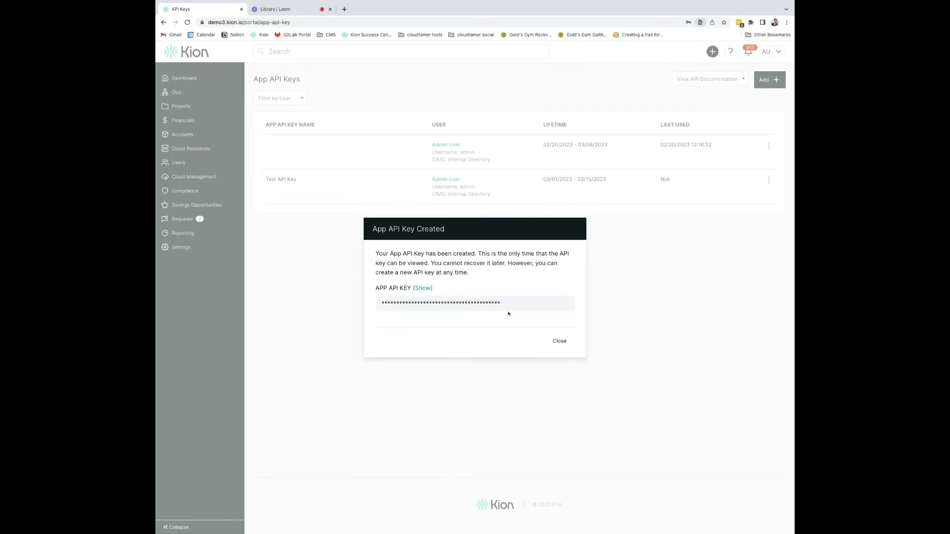
left_click(482, 304)
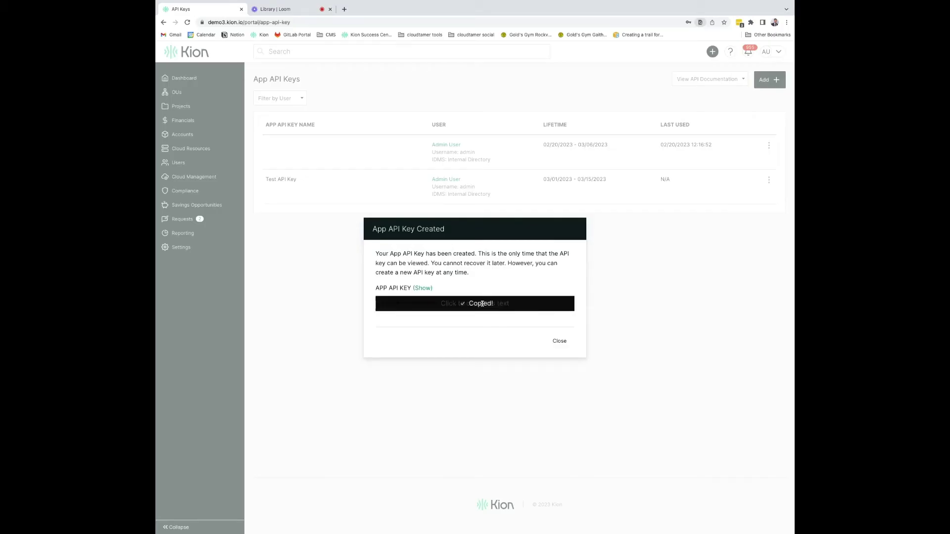
left_click(560, 341)
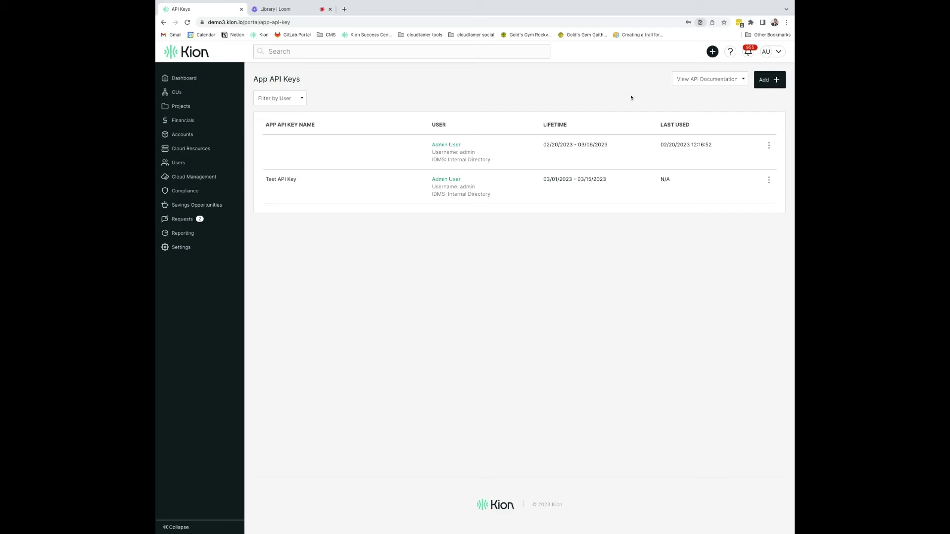
Open the Swagger docs and authorize with a Bearer token made from the pasted key
left_click(718, 80)
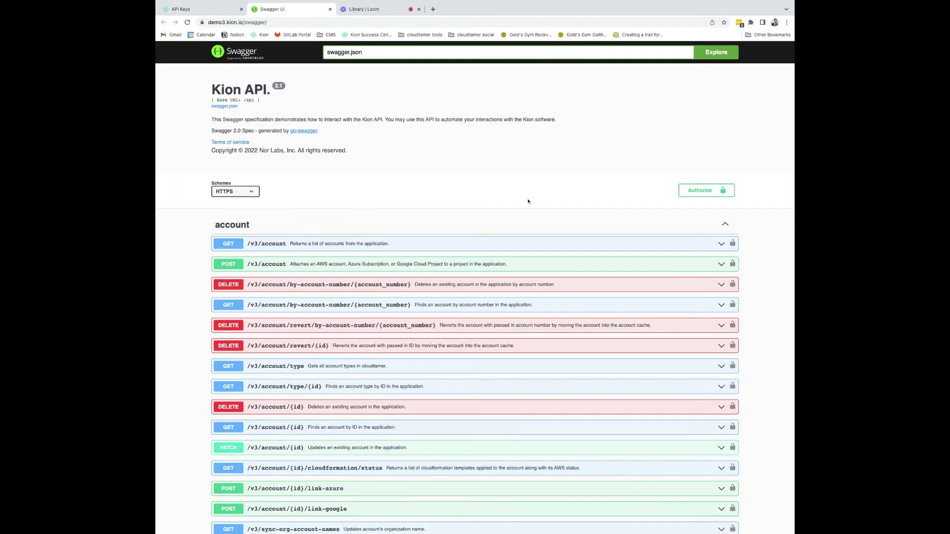
left_click(706, 194)
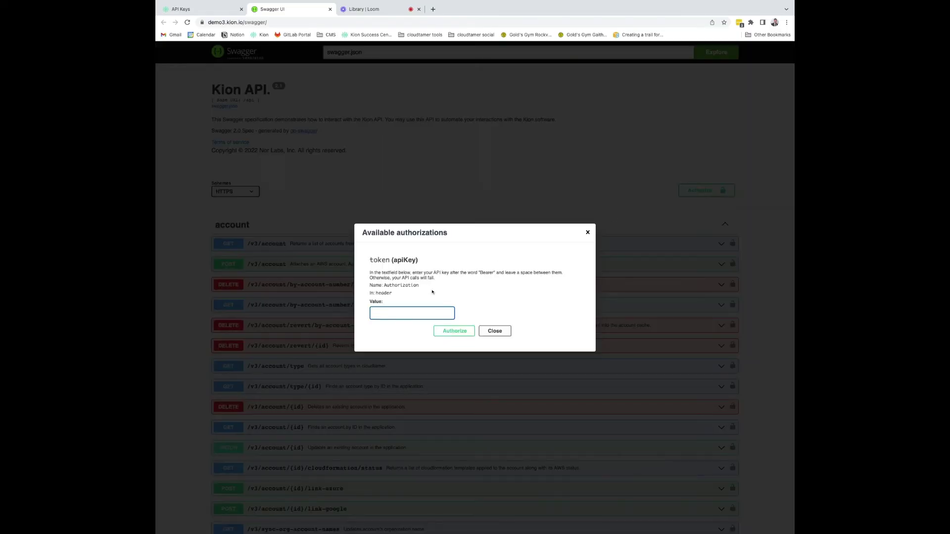
type("Bear")
type("a")
key("super+v")
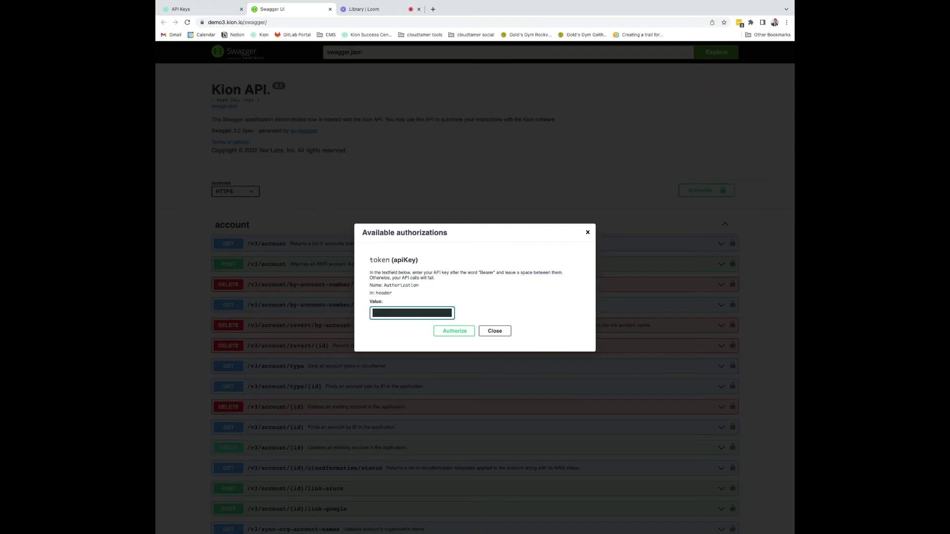
left_click(462, 329)
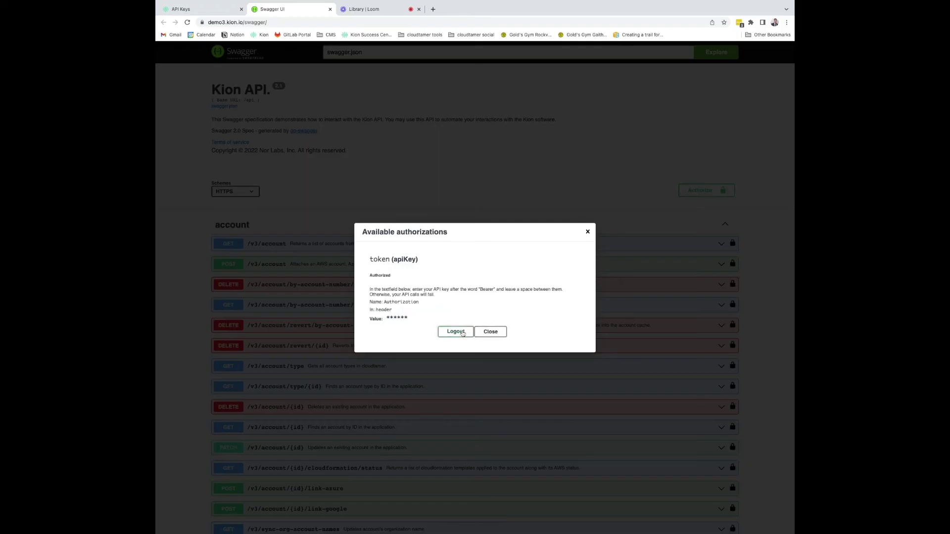
left_click(503, 333)
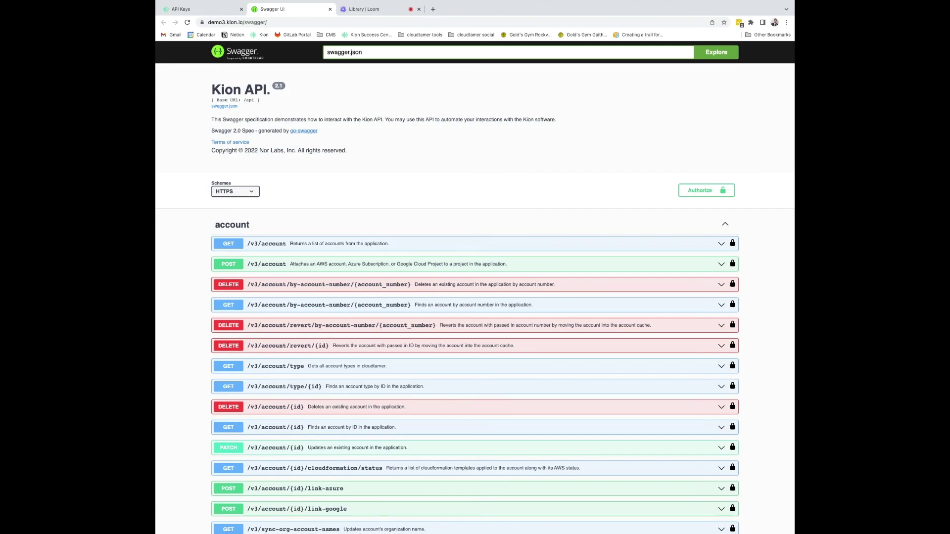
Try out and execute GET /v3/account, then inspect the 200 JSON response body
left_click(267, 243)
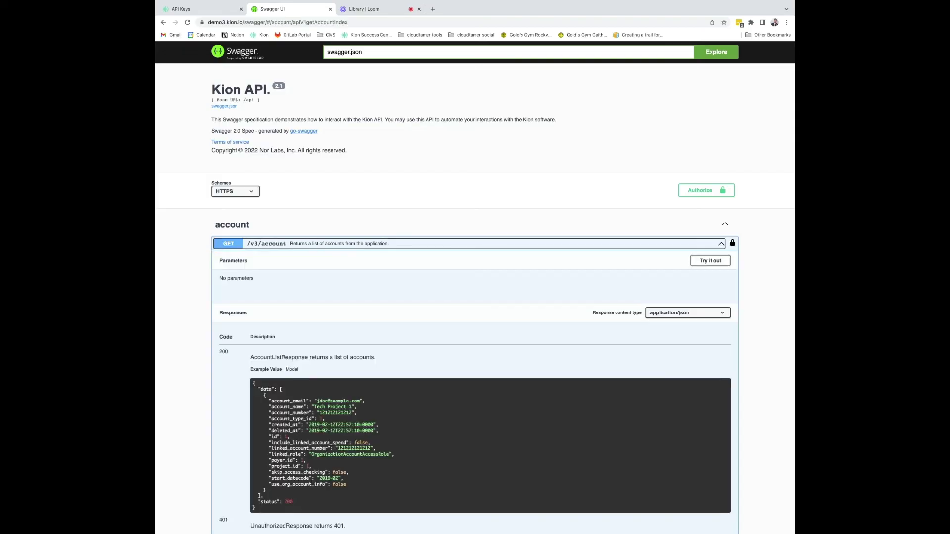
left_click(709, 264)
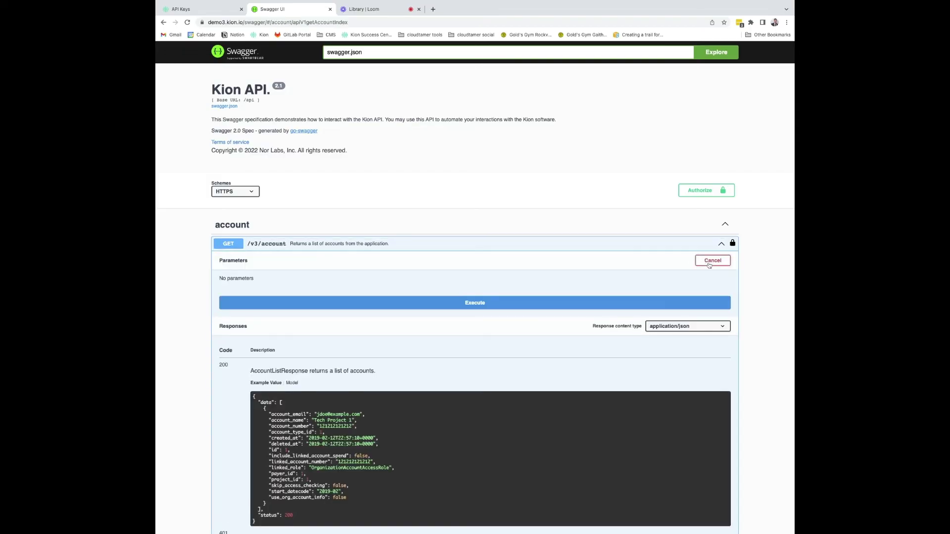
left_click(491, 304)
scroll(236, 343, "down", 2)
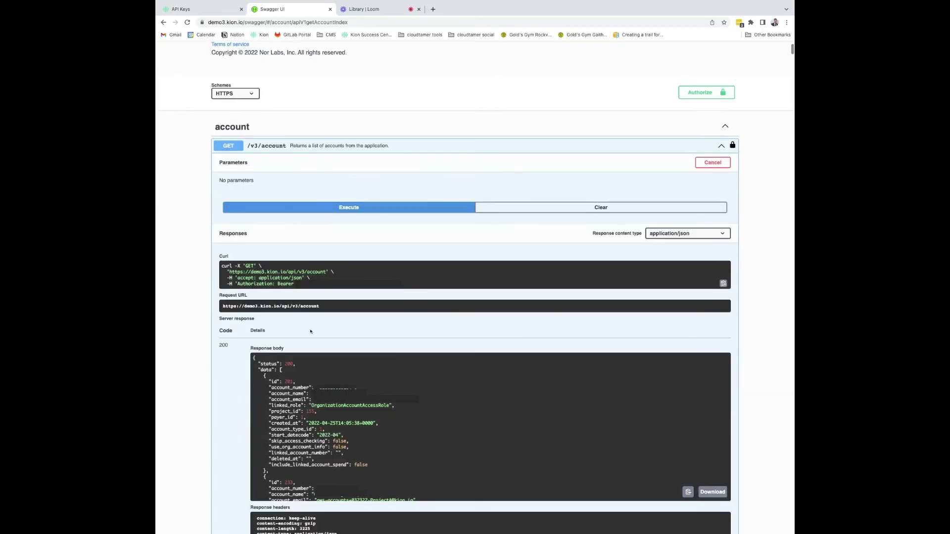
left_click_drag(236, 343, 232, 346)
triple_click(269, 363)
left_click(332, 331)
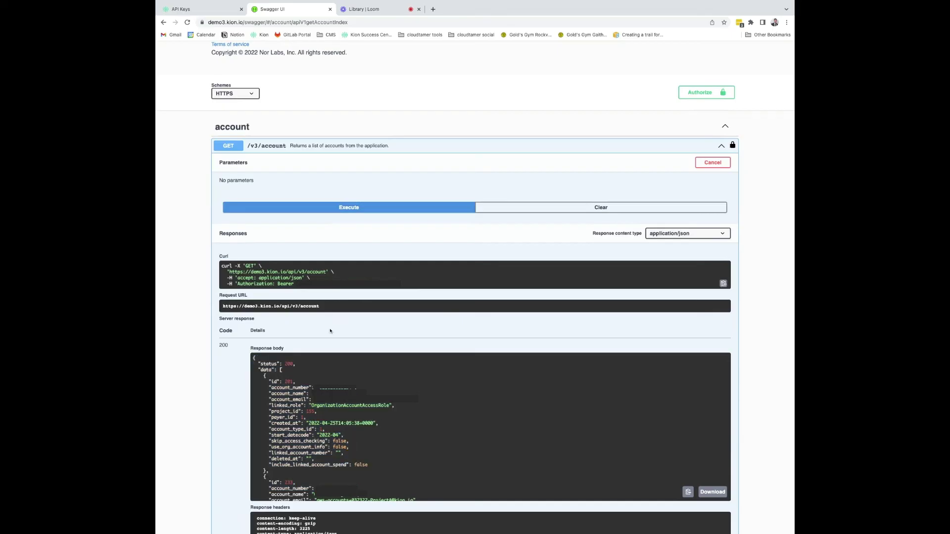